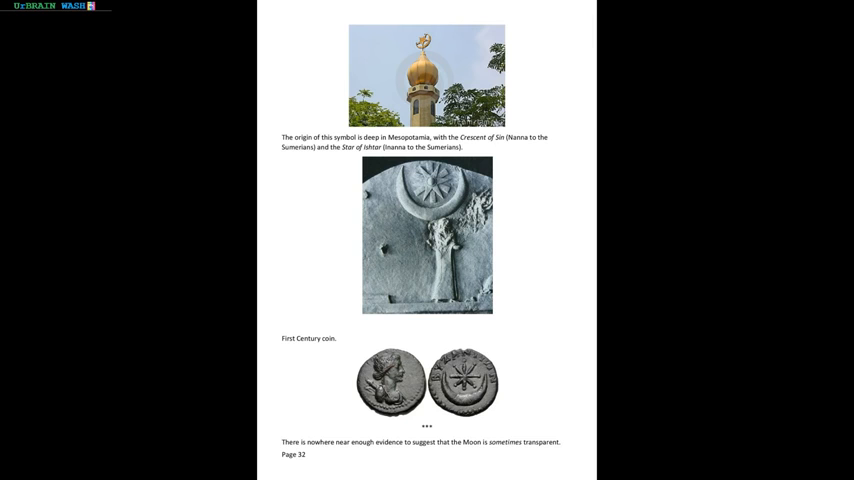
key(Page_Down)
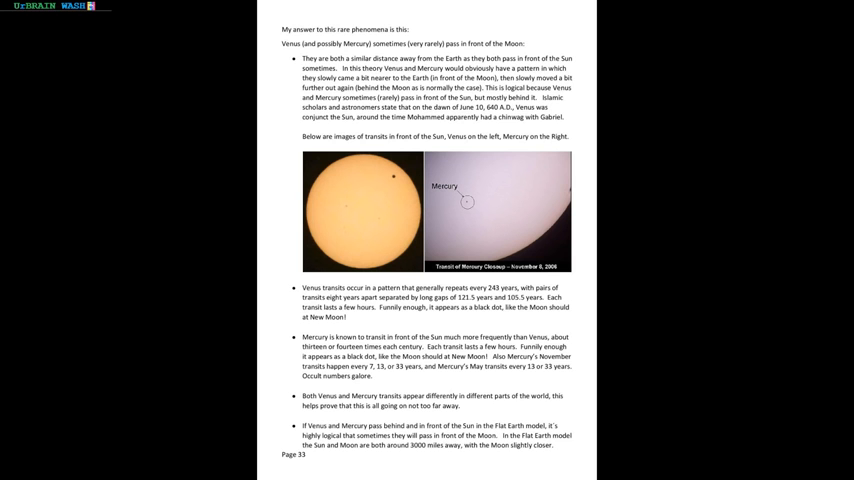